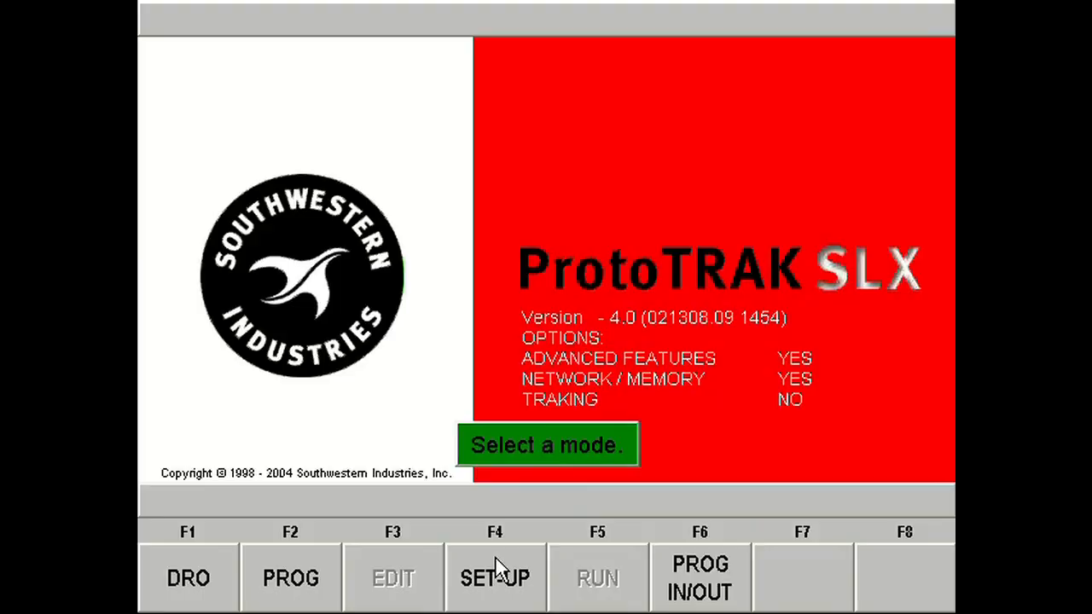
# Step: Define tool 1 as a Thread OD tool with X -0.7500 and Z 0, then exit setup
pyautogui.click(529, 589)
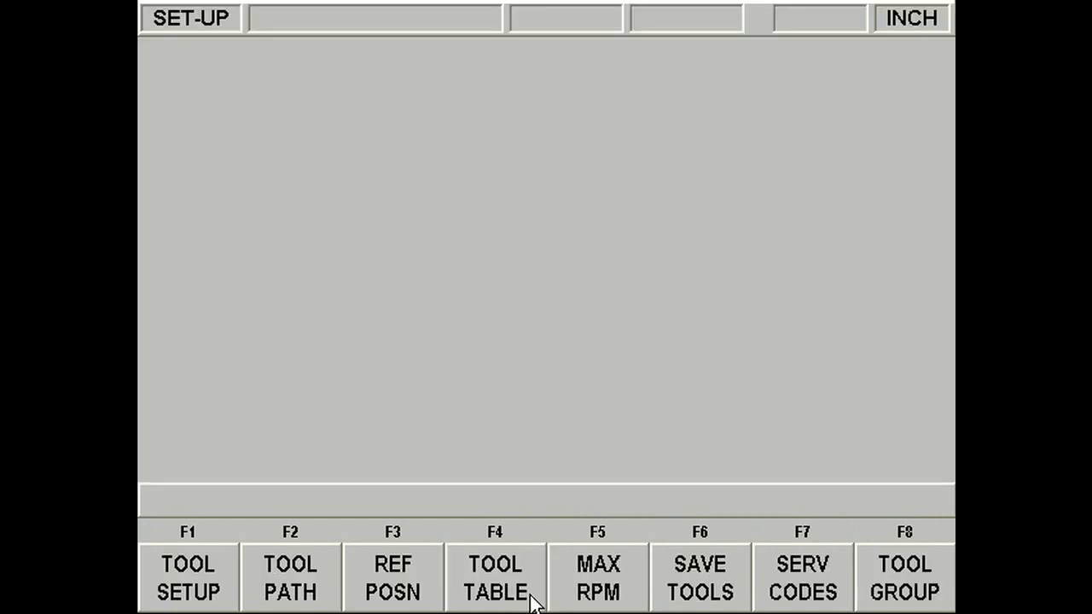
pyautogui.click(227, 580)
pyautogui.write('1')
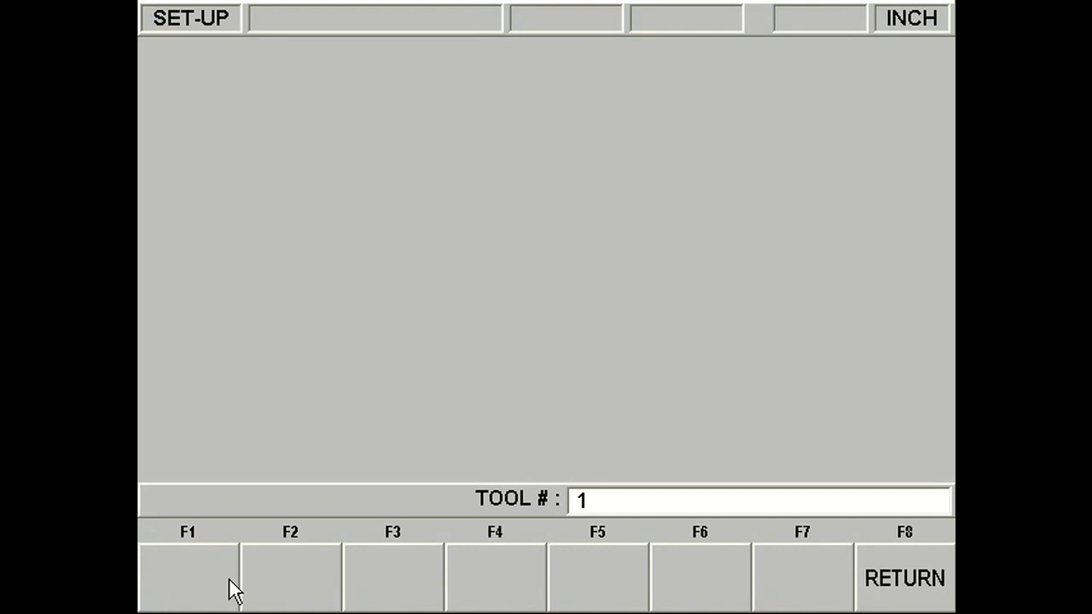
pyautogui.press('Return')
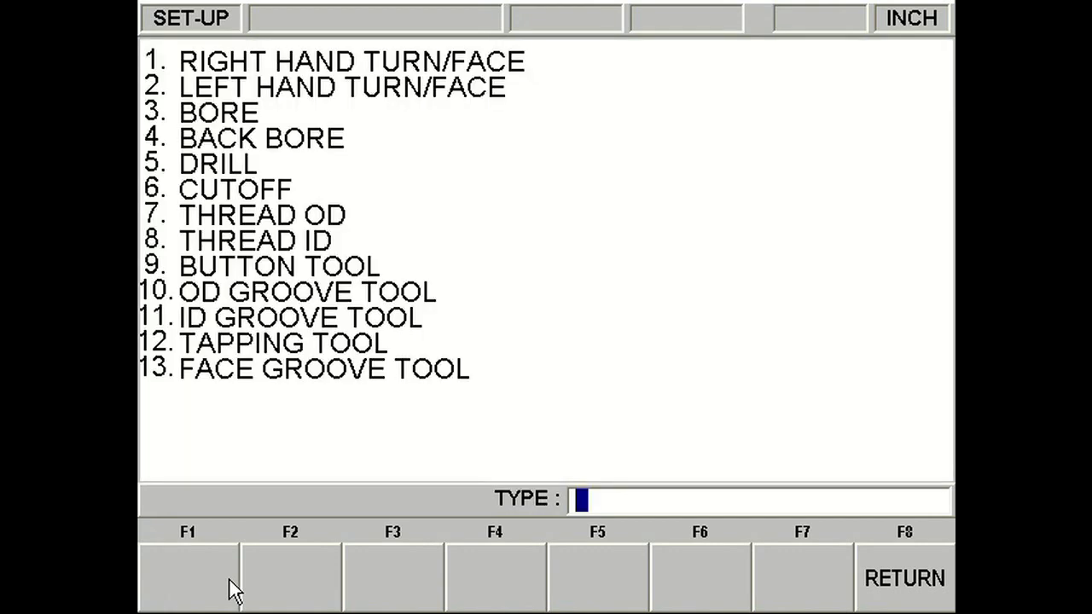
pyautogui.write('7')
pyautogui.press('Return')
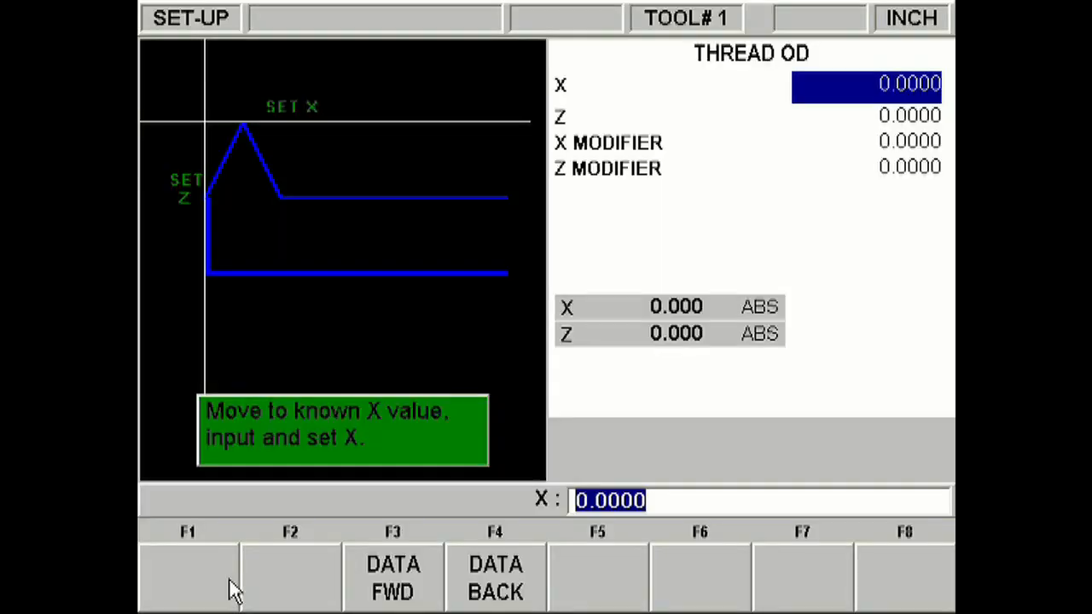
pyautogui.write('-')
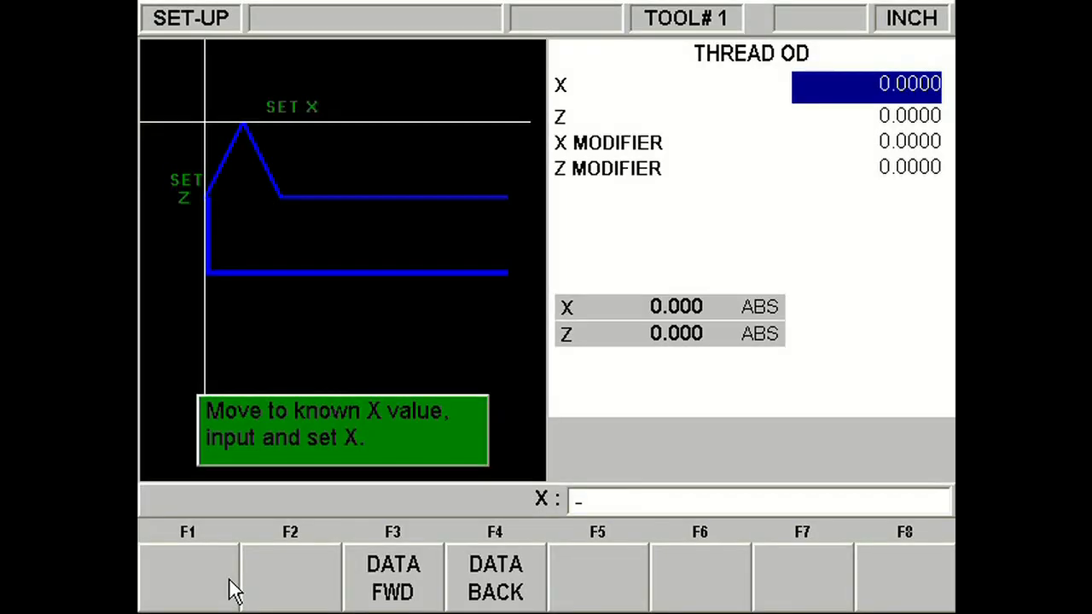
pyautogui.write('.75')
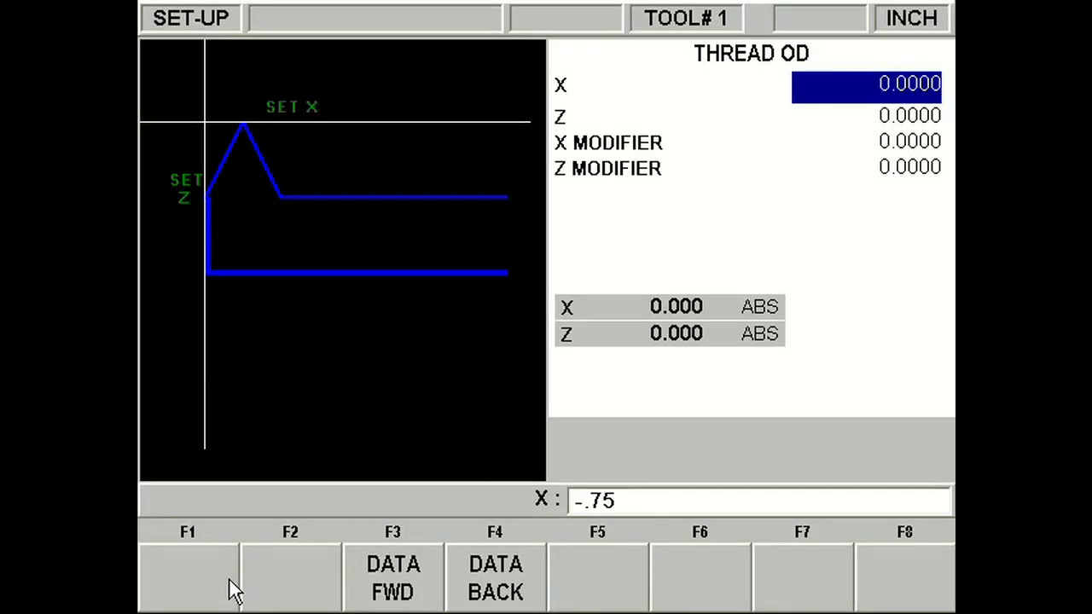
pyautogui.press('Return')
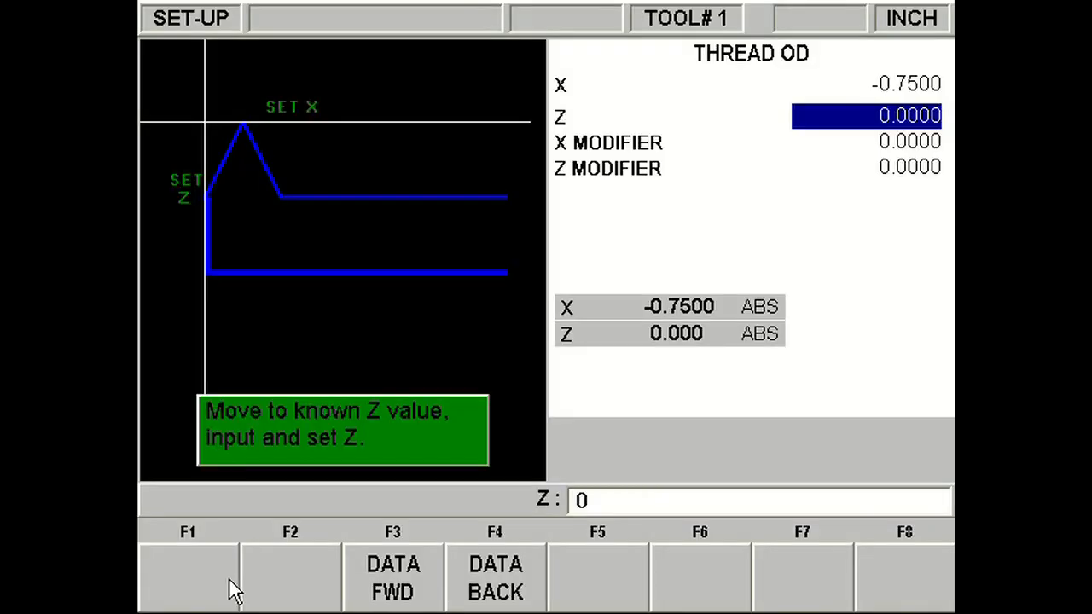
pyautogui.press('Return')
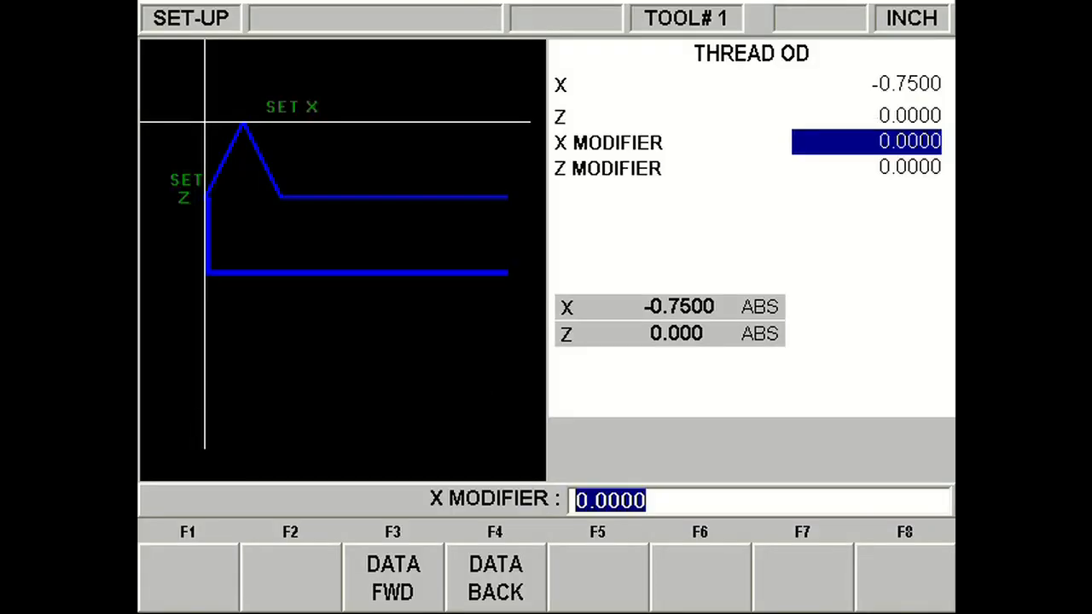
pyautogui.press('Escape')
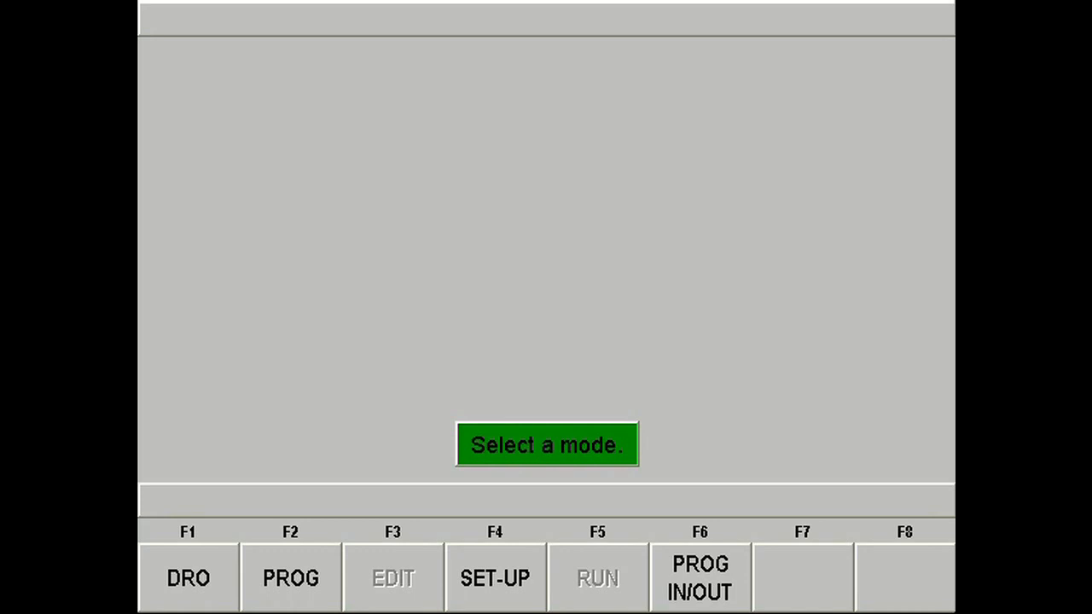
# Step: Set the reference home positions to X 8.0000 and Z 4.0000
pyautogui.click(527, 593)
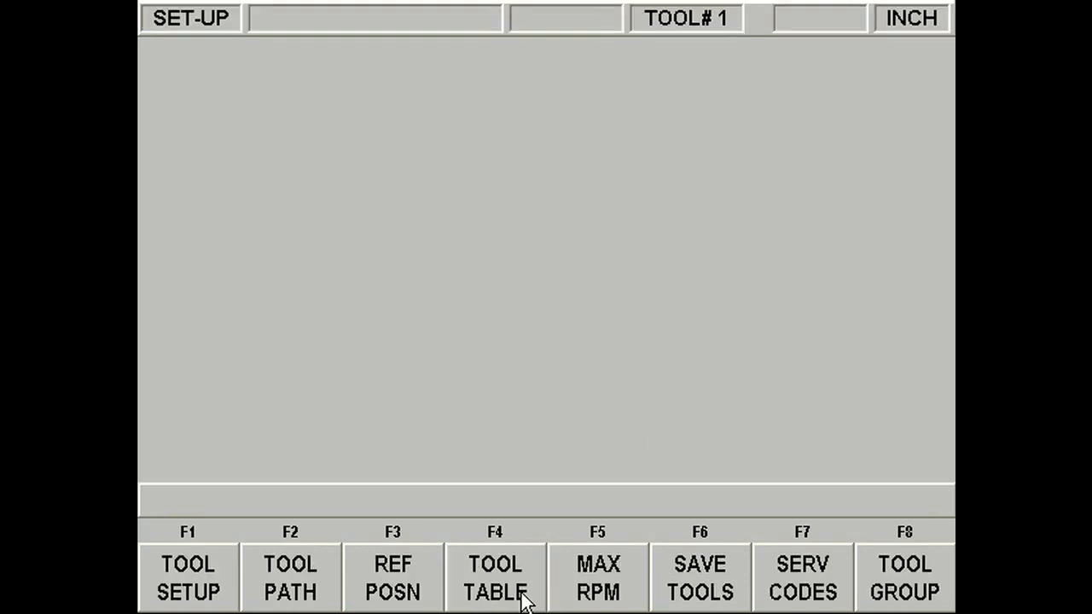
pyautogui.click(431, 598)
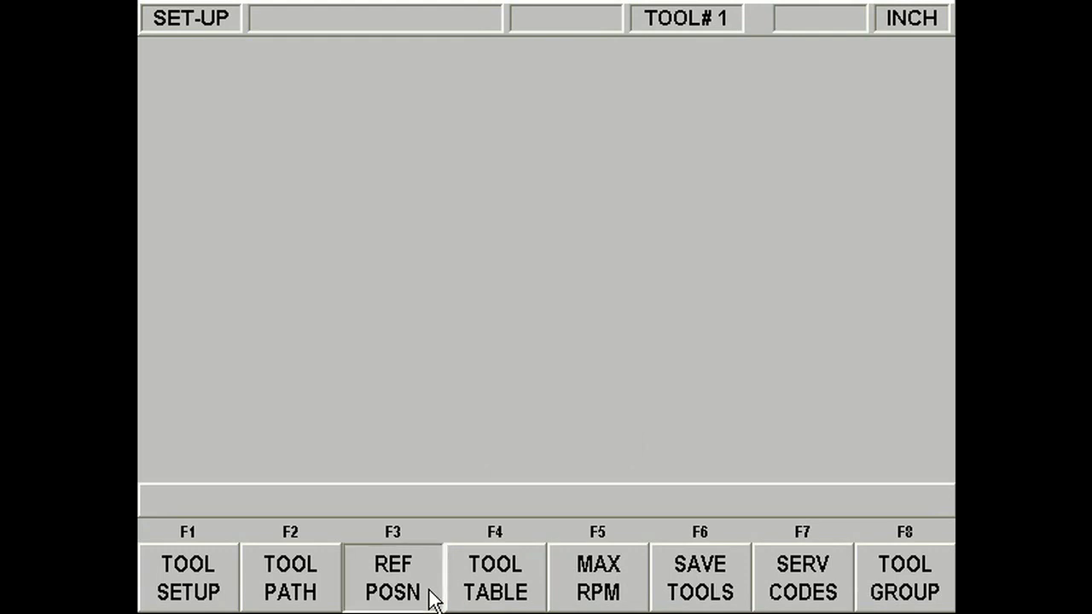
pyautogui.write('8')
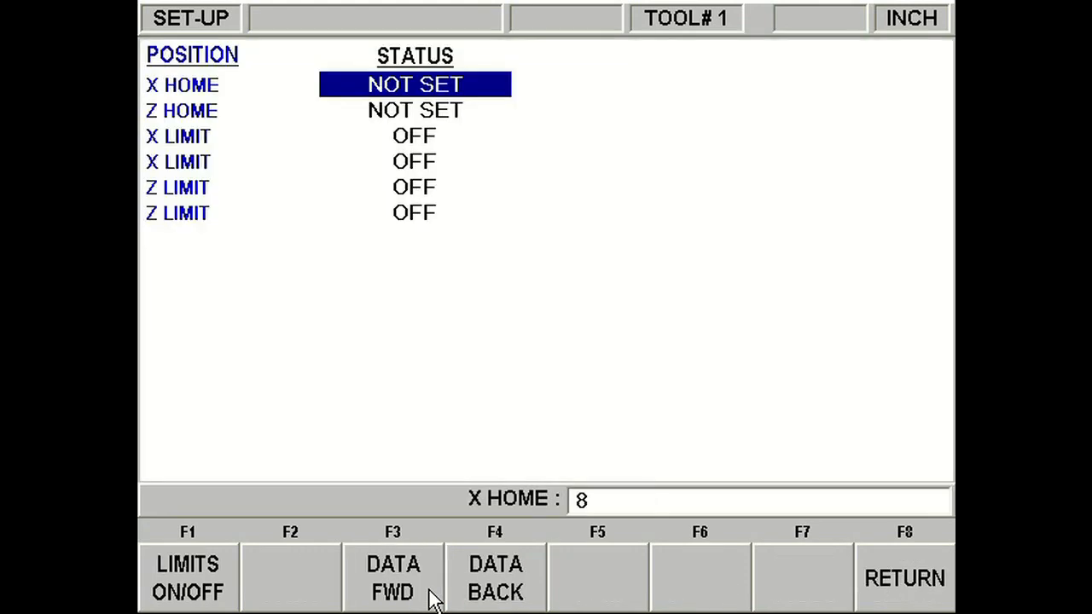
pyautogui.press('Return')
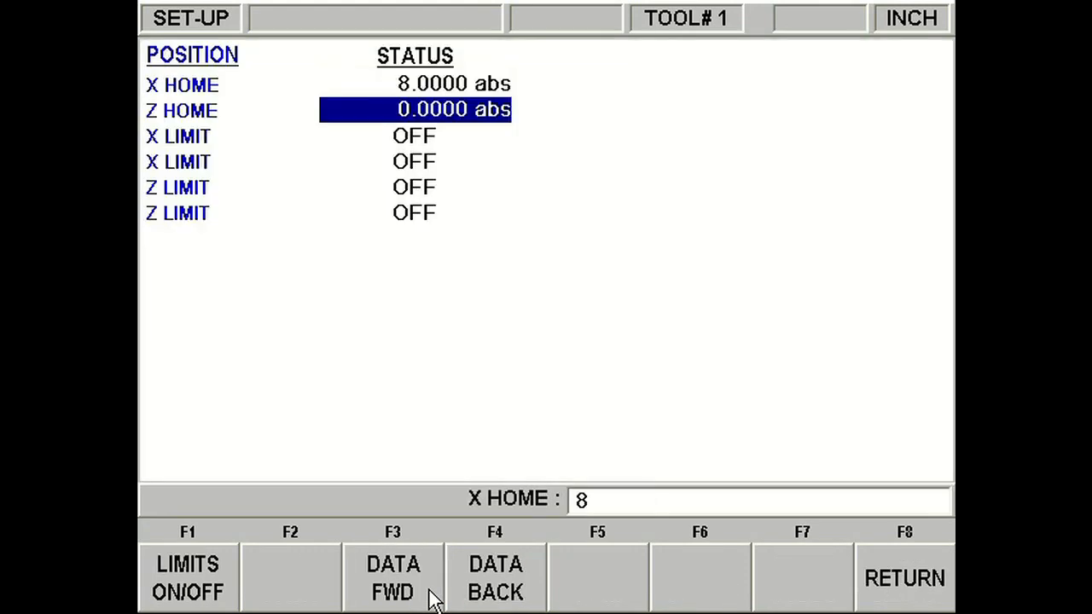
pyautogui.write('4')
pyautogui.press('Return')
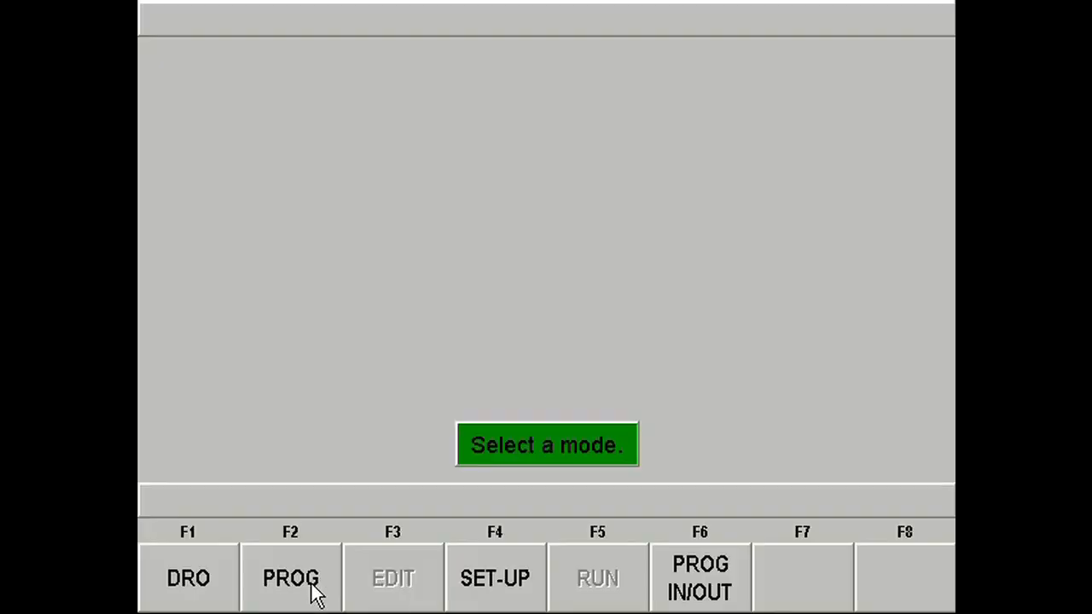
# Step: Create a new program named LEFT-THREAD and proceed to its event list
pyautogui.click(331, 603)
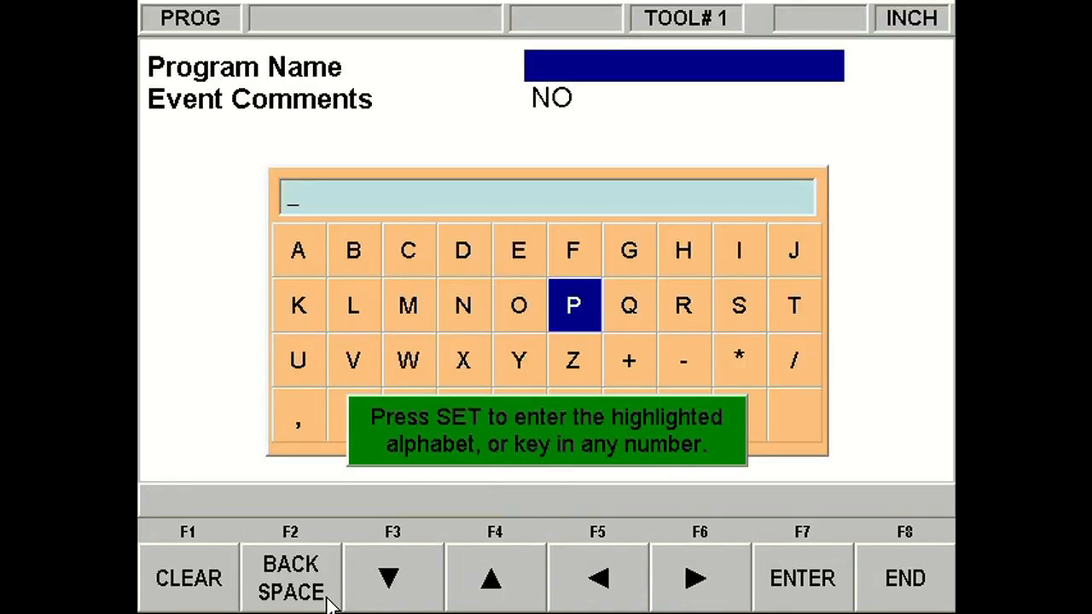
pyautogui.write('LEFT')
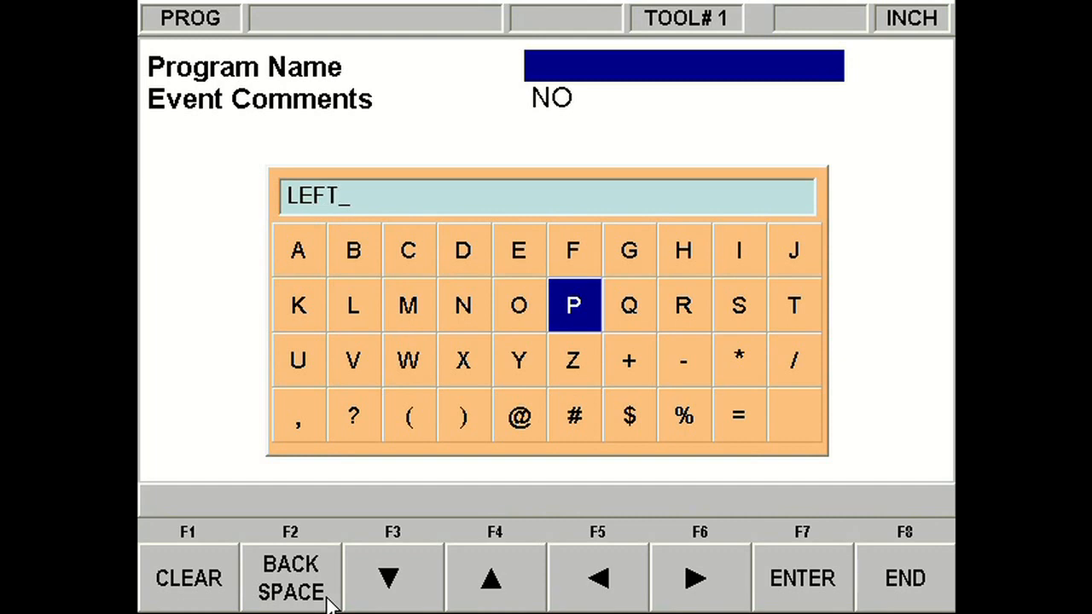
pyautogui.write('-THR')
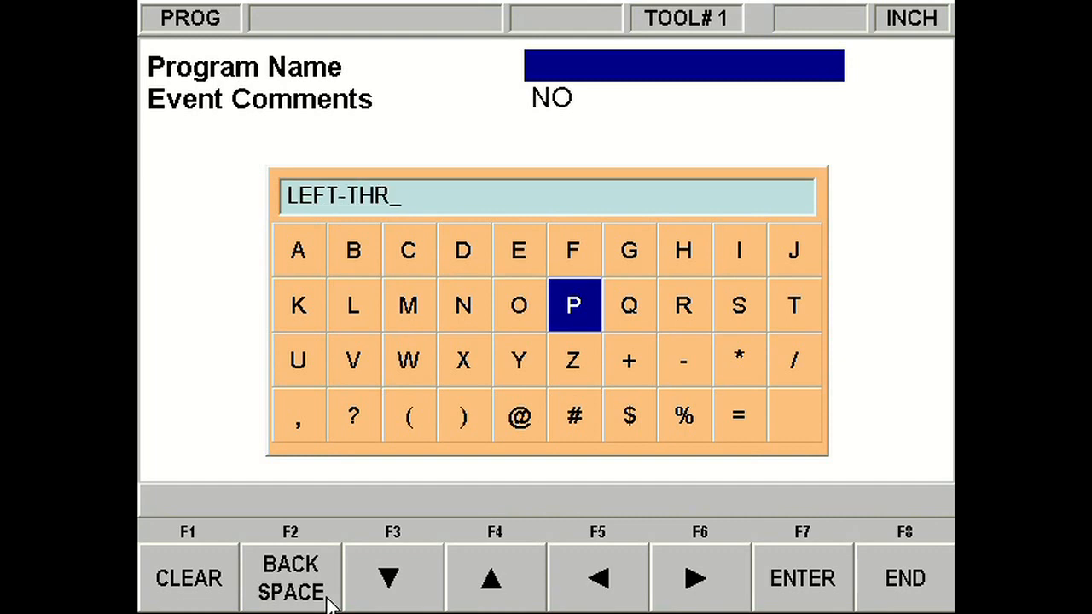
pyautogui.write('EAD')
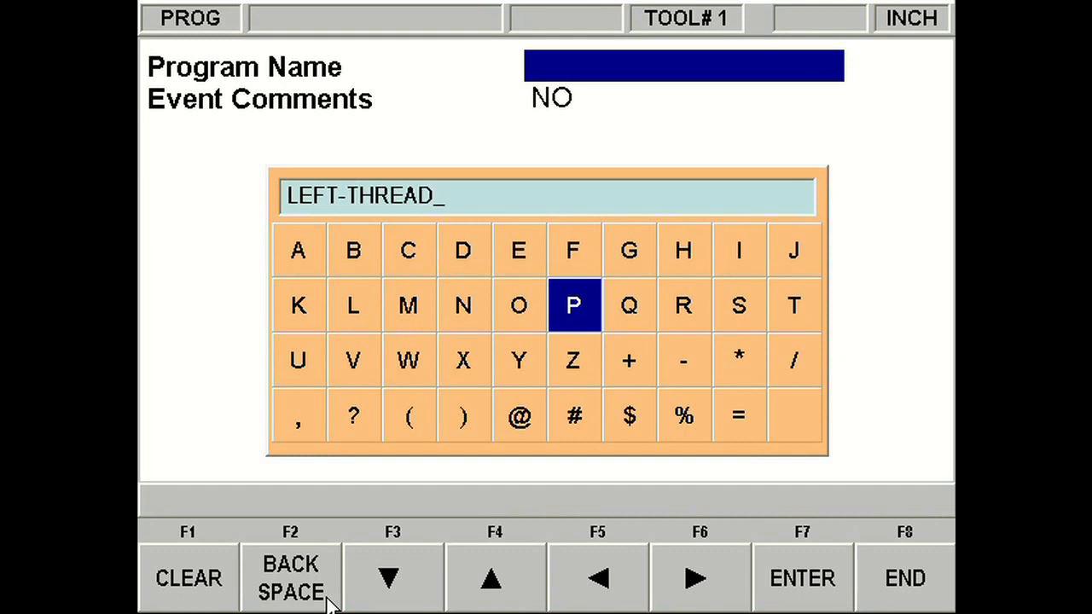
pyautogui.click(882, 605)
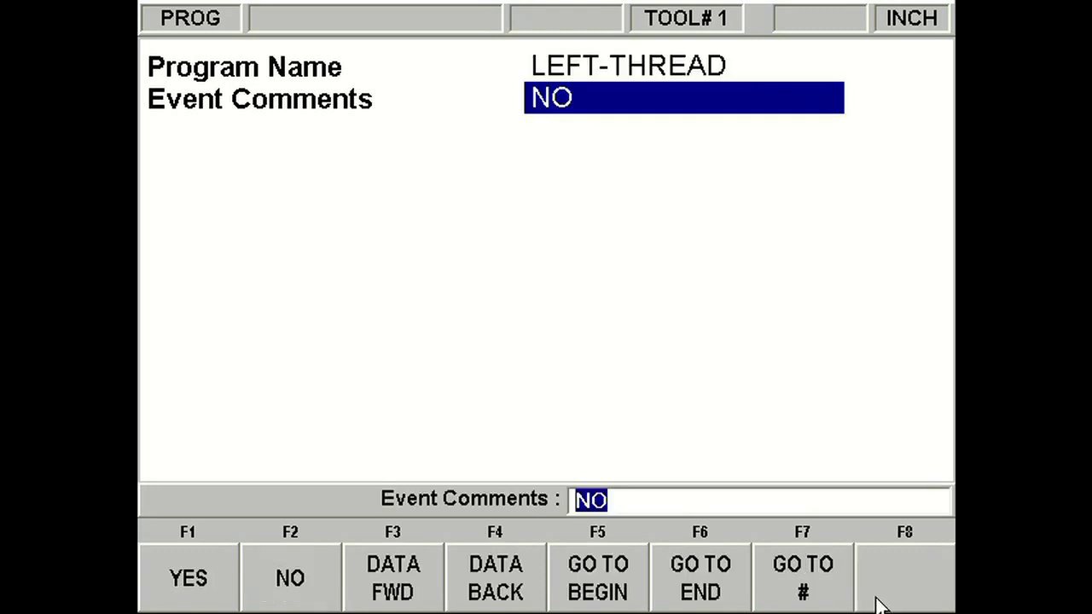
pyautogui.click(640, 595)
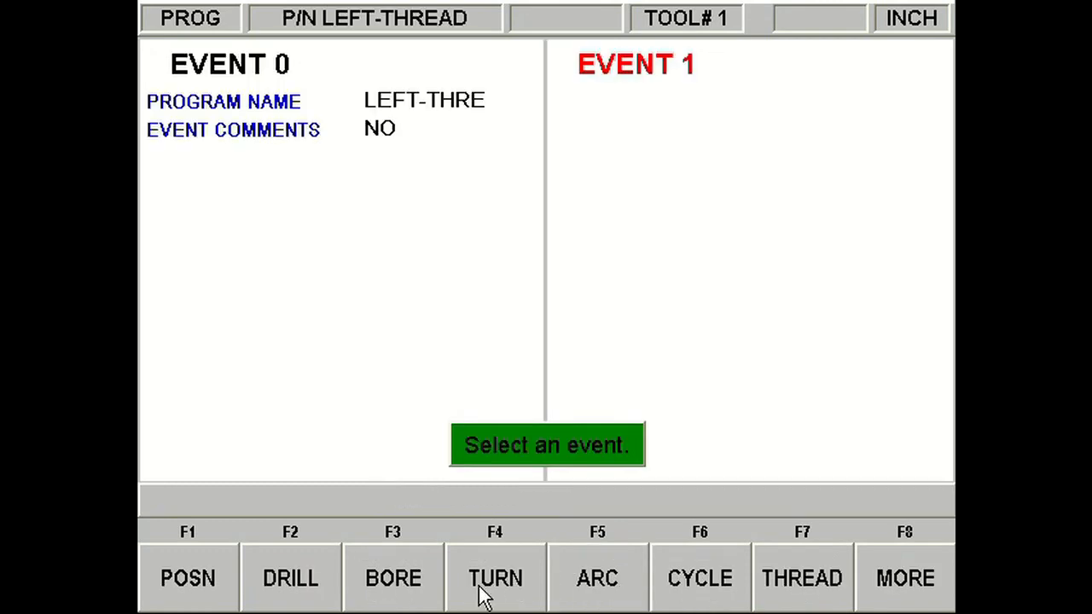
# Step: Choose a position event for Event 1
pyautogui.click(220, 591)
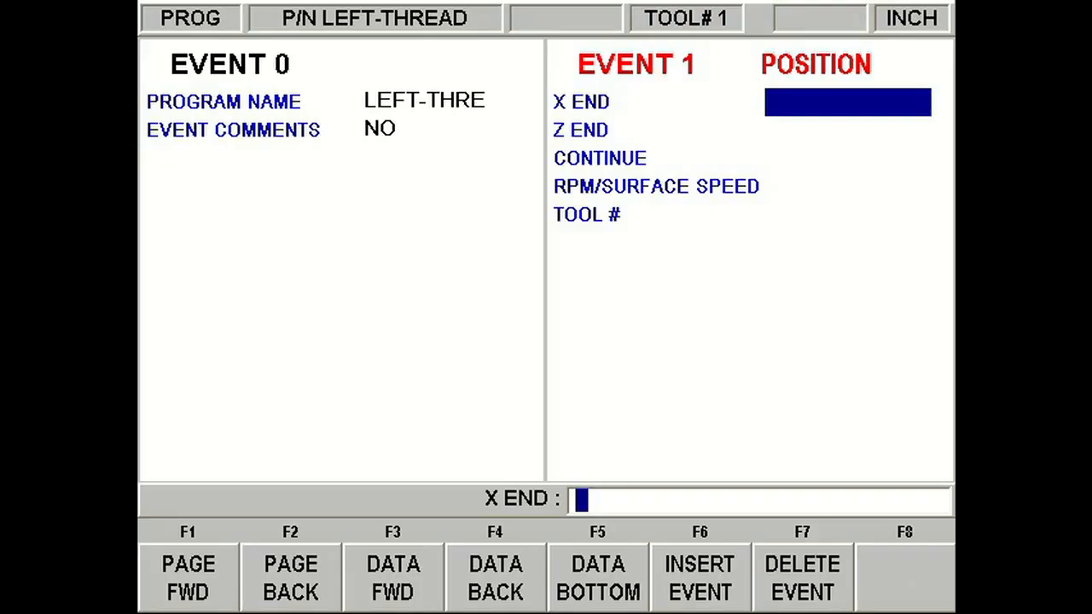
pyautogui.write('-1')
# Step: Fill Event 1 position: X END -1.0, Z END 0.5, continue YES, 800 RPM, tool 1
pyautogui.press('Return')
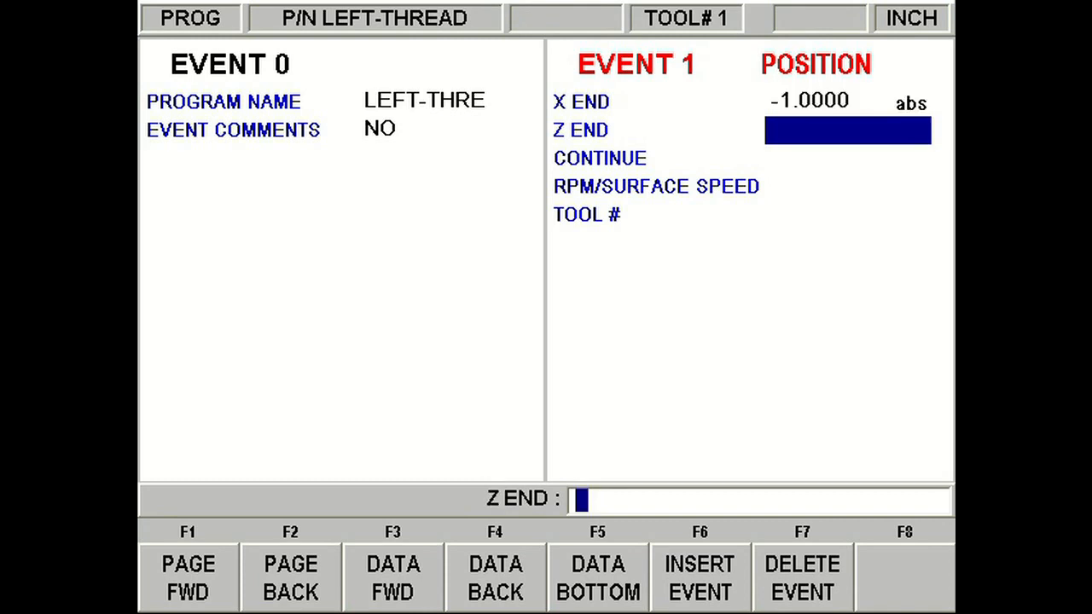
pyautogui.write('0.')
pyautogui.write('5')
pyautogui.press('Return')
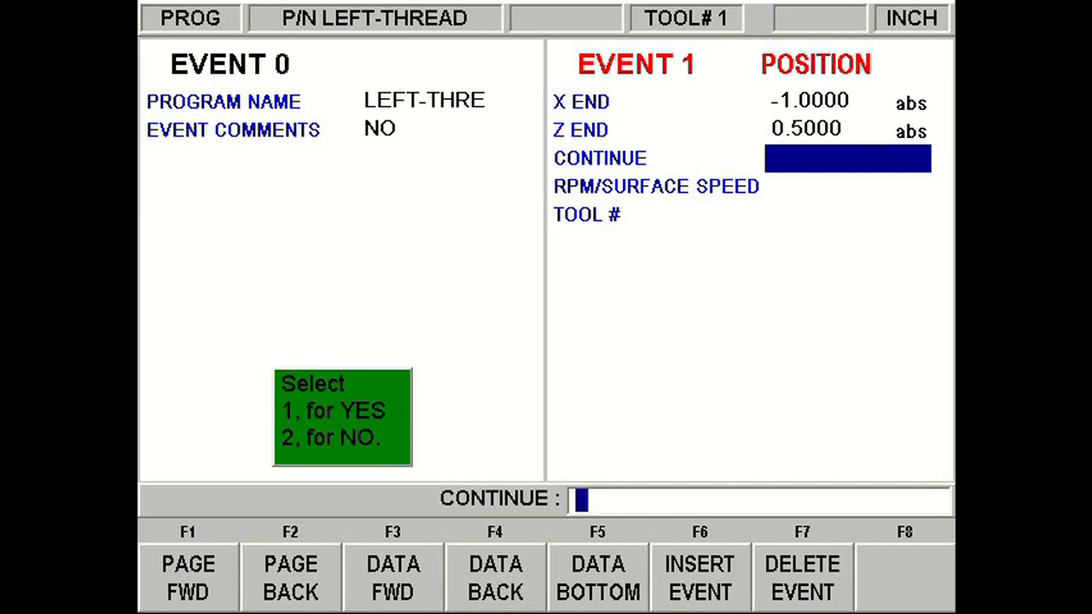
pyautogui.write('1')
pyautogui.press('Return')
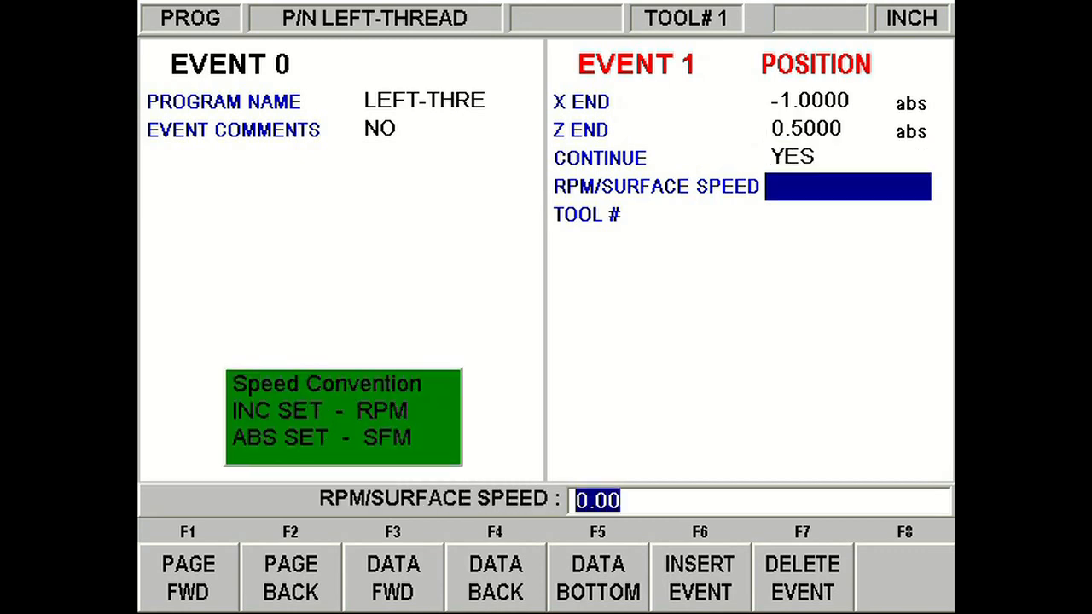
pyautogui.write('80')
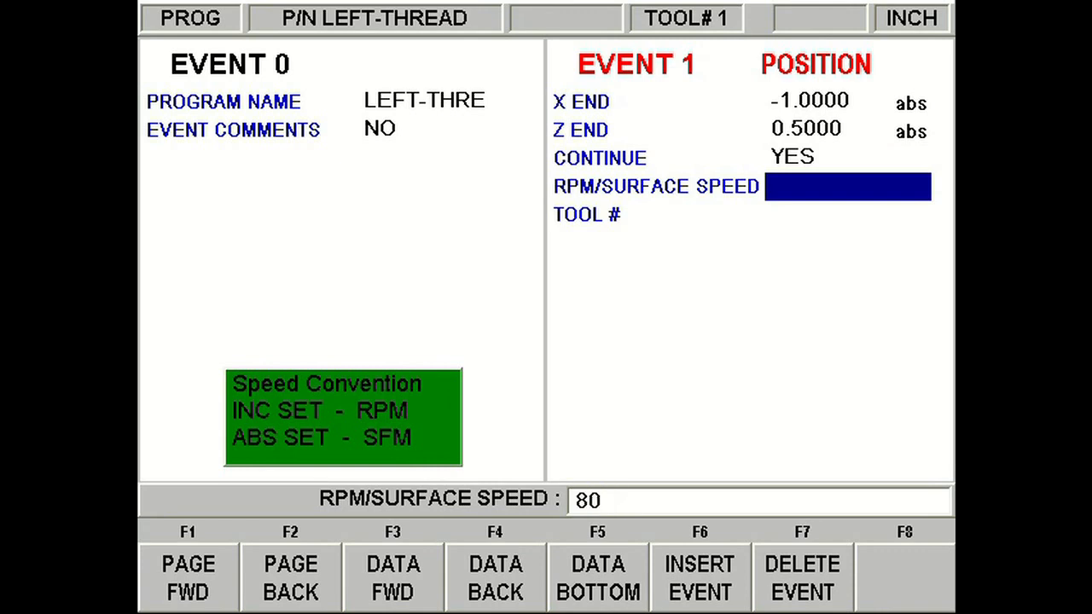
pyautogui.write('0')
pyautogui.press('Return')
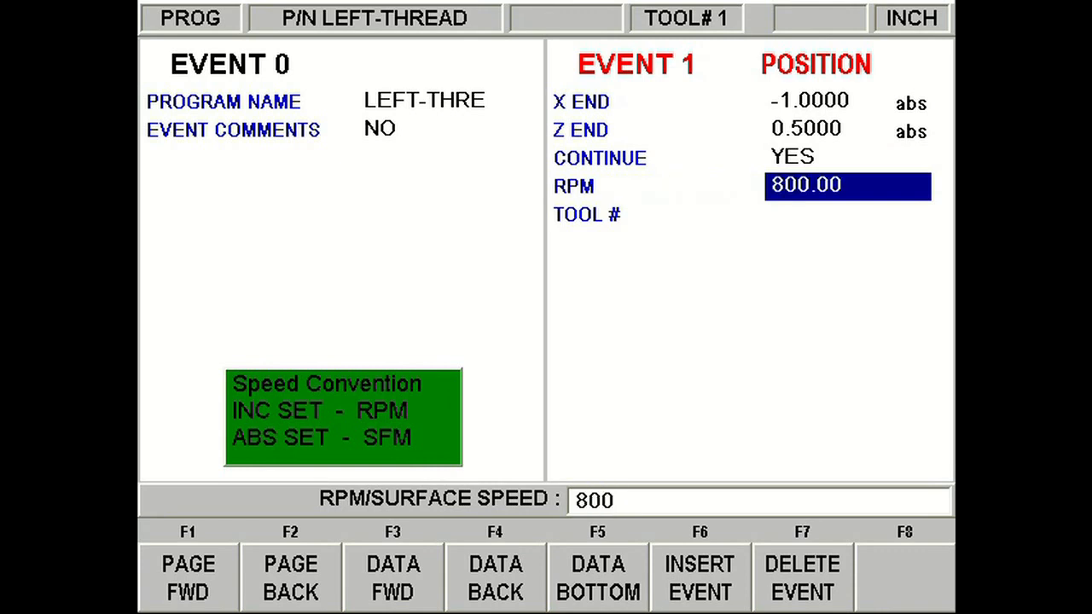
pyautogui.press('Return')
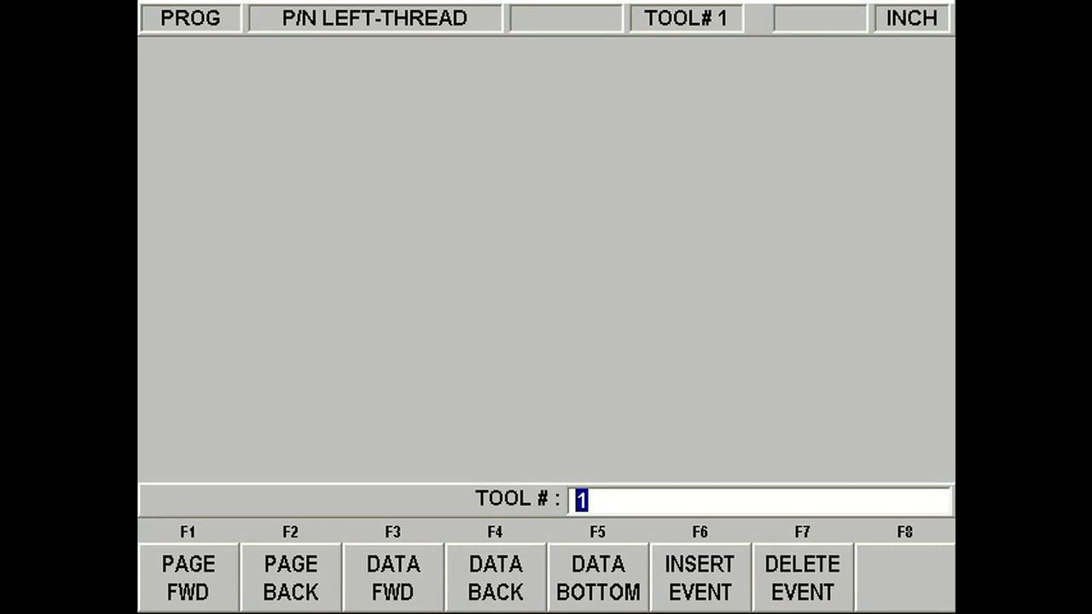
pyautogui.press('Return')
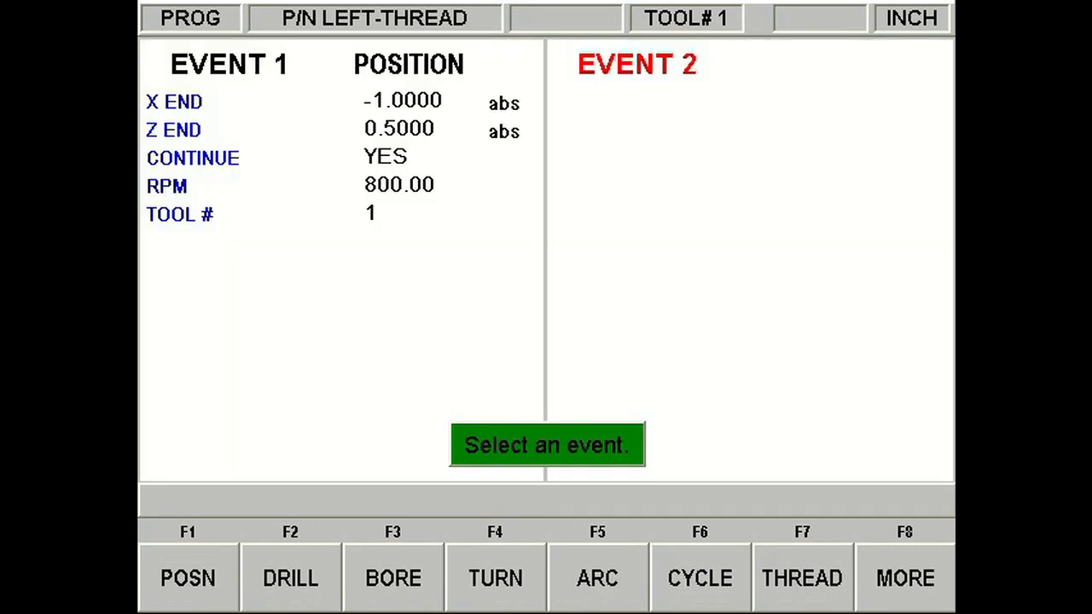
# Step: Make Event 2 a thread from X -0.75, Z 0.1 to X -0.75, Z -0.75
pyautogui.press('F7')
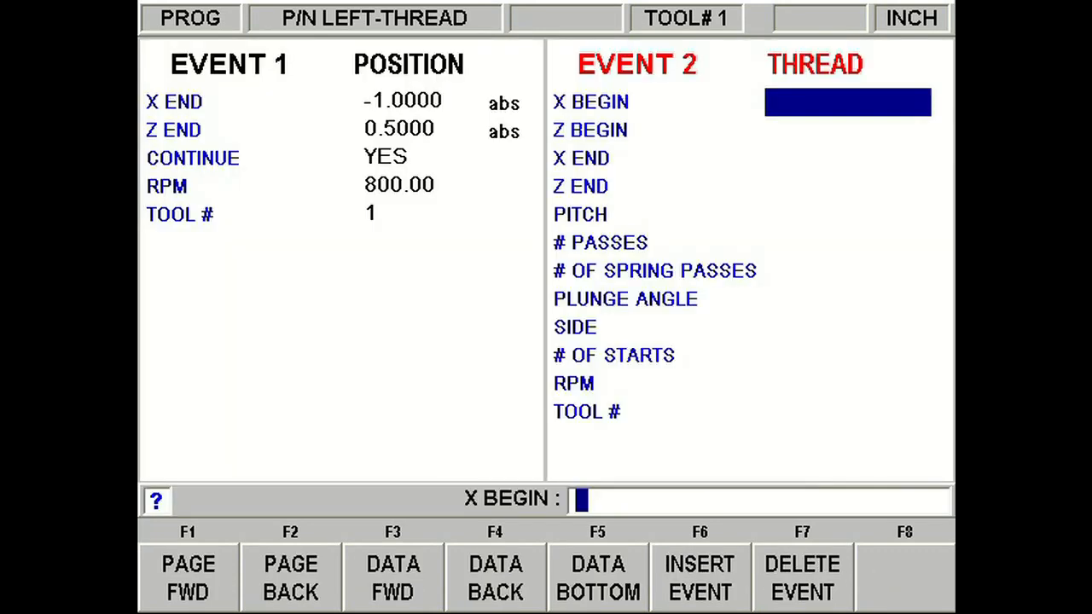
pyautogui.write('-.')
pyautogui.write('75')
pyautogui.press('Return')
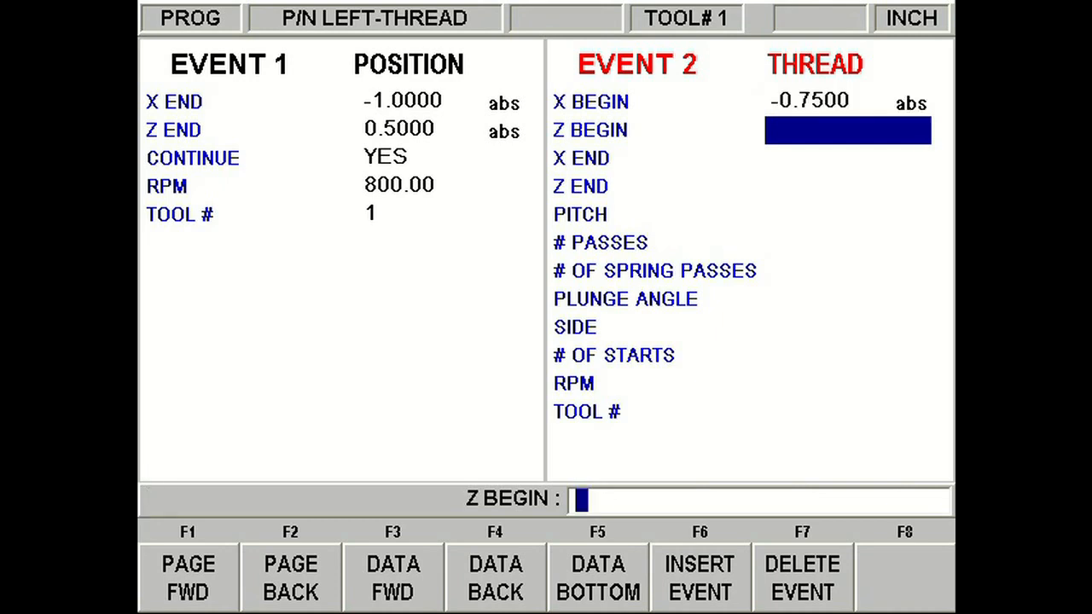
pyautogui.write('.')
pyautogui.write('1')
pyautogui.press('Return')
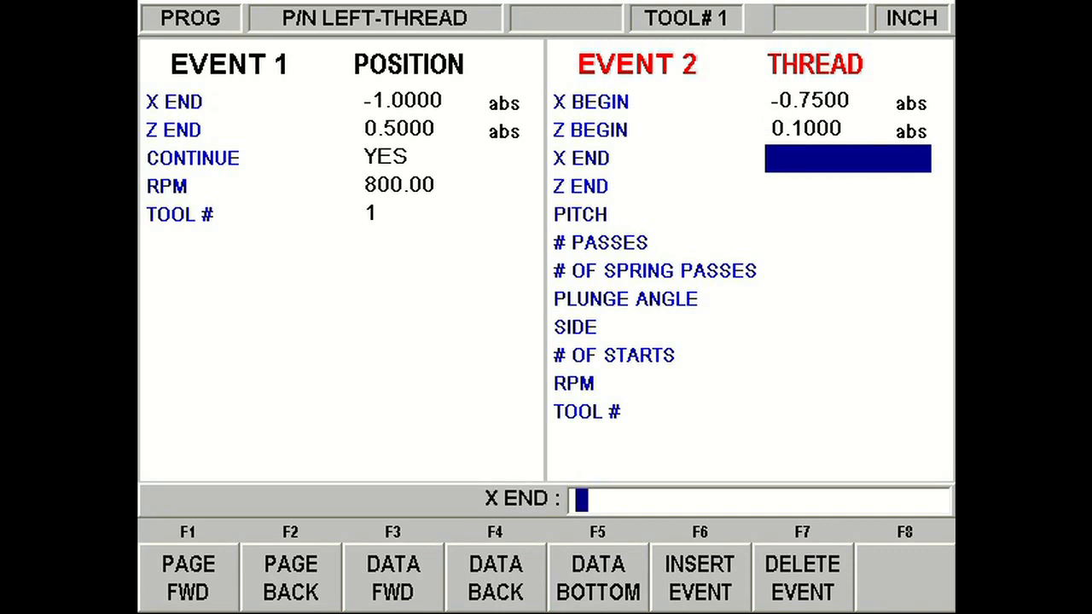
pyautogui.write('-.')
pyautogui.write('75')
pyautogui.press('Return')
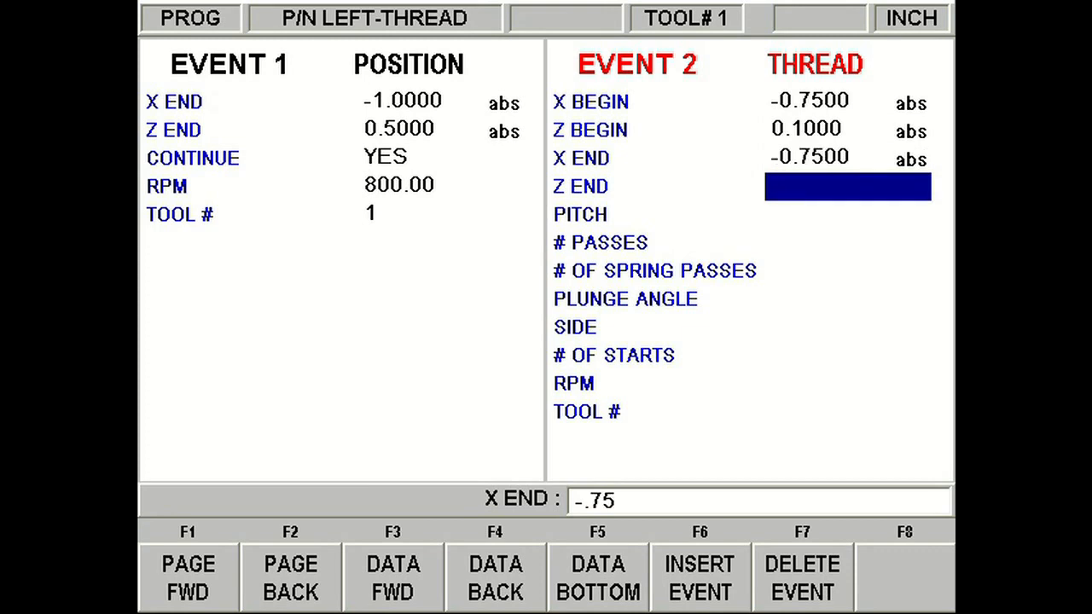
pyautogui.write('-.')
pyautogui.write('75')
pyautogui.press('Return')
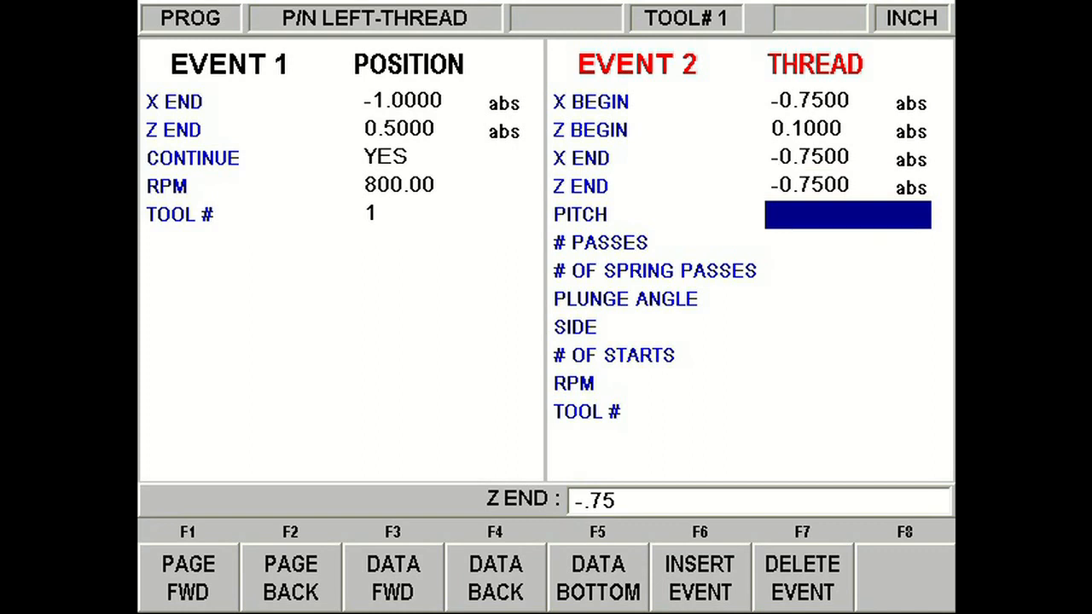
pyautogui.write('.0')
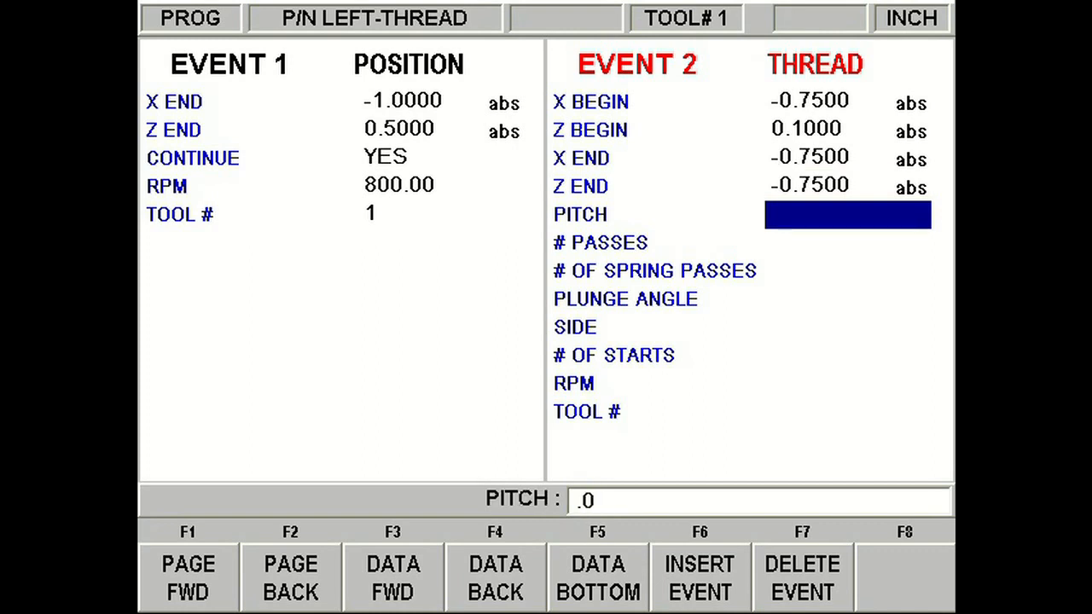
pyautogui.write('625')
# Step: Set pitch 0.0625, 15 passes, 3 spring passes, outside, 1 start, 800 RPM, tool 1
pyautogui.press('Return')
pyautogui.write('15')
pyautogui.press('Return')
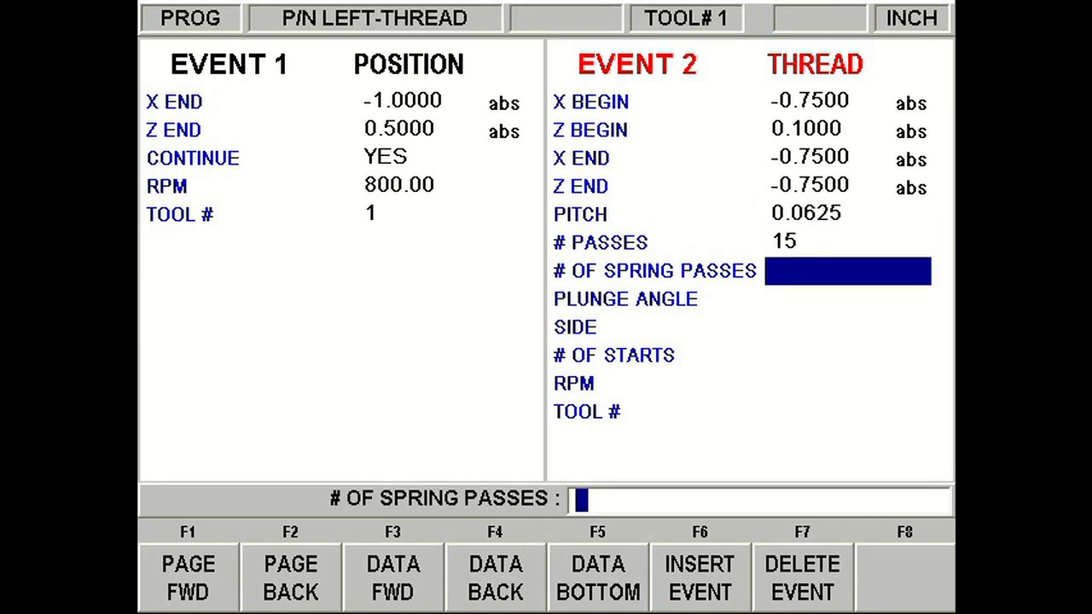
pyautogui.write('3')
pyautogui.press('Return')
pyautogui.write('2')
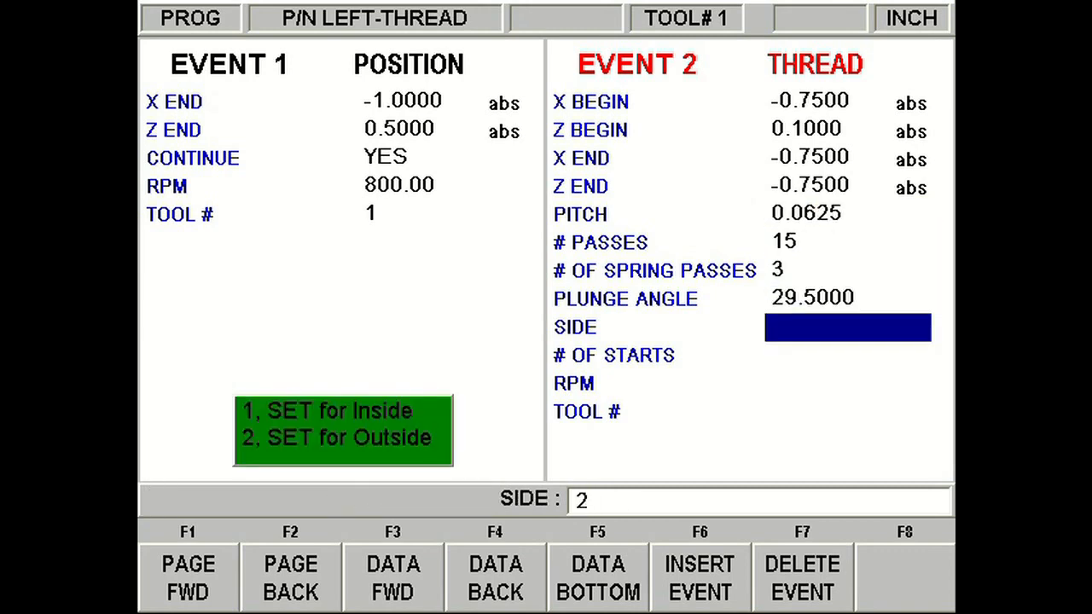
pyautogui.press('Return')
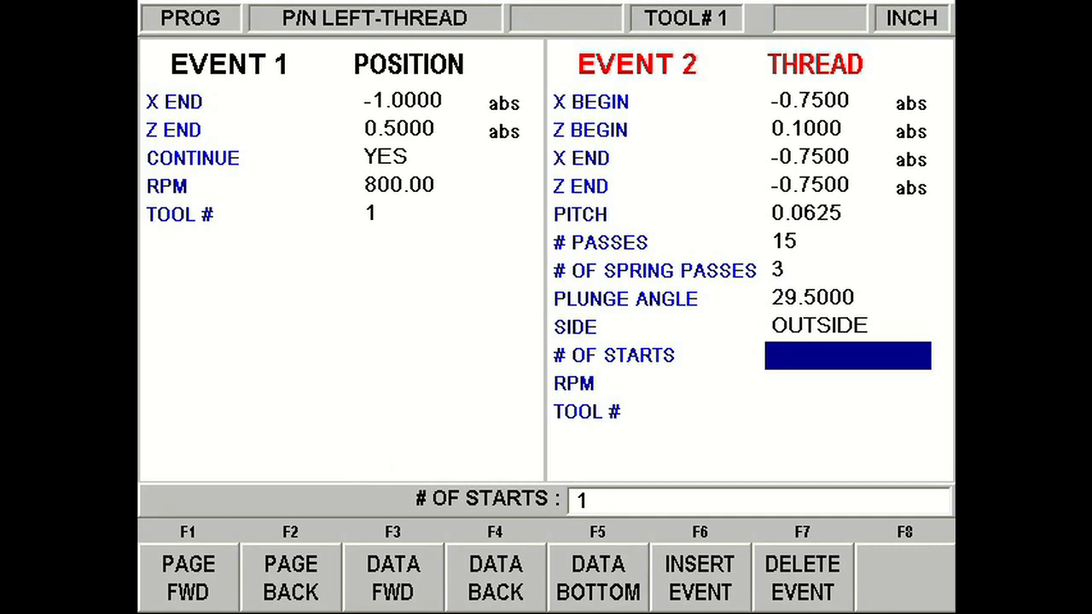
pyautogui.press('Return')
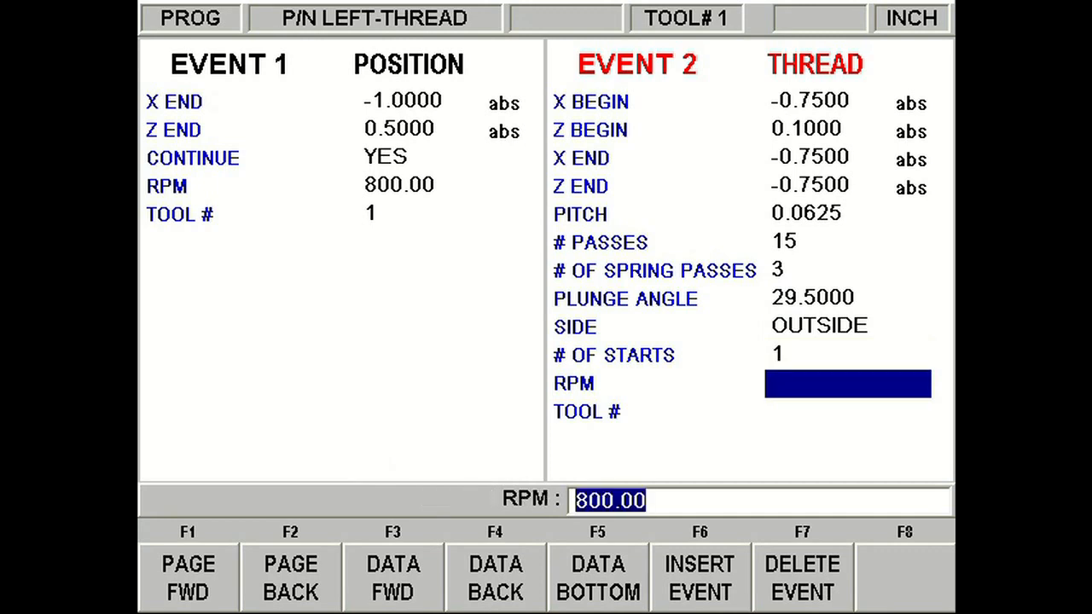
pyautogui.press('Return')
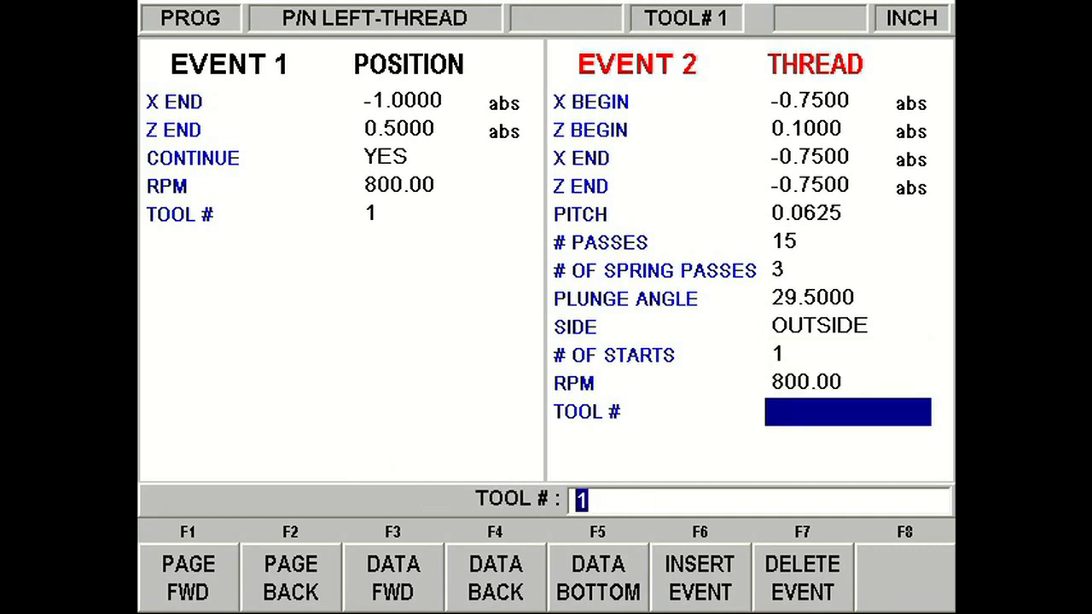
pyautogui.press('Return')
# Step: Make Event 3 a position return to X -1.0, Z 0.5, continuing at 800 RPM
pyautogui.press('F1')
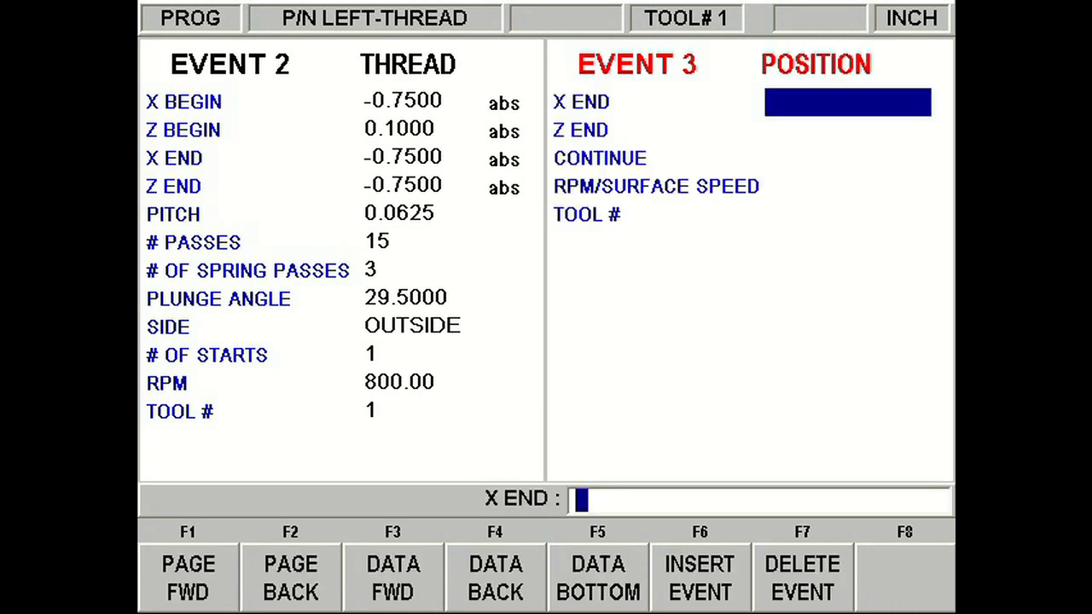
pyautogui.write('-')
pyautogui.write('1')
pyautogui.press('Return')
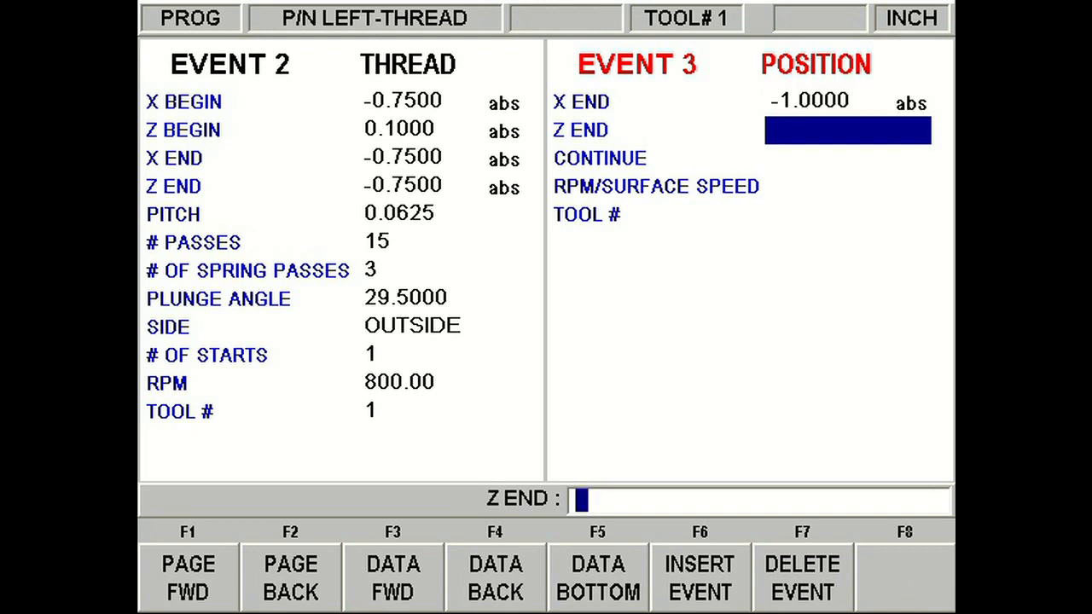
pyautogui.write('.5')
pyautogui.press('Return')
pyautogui.press('Return')
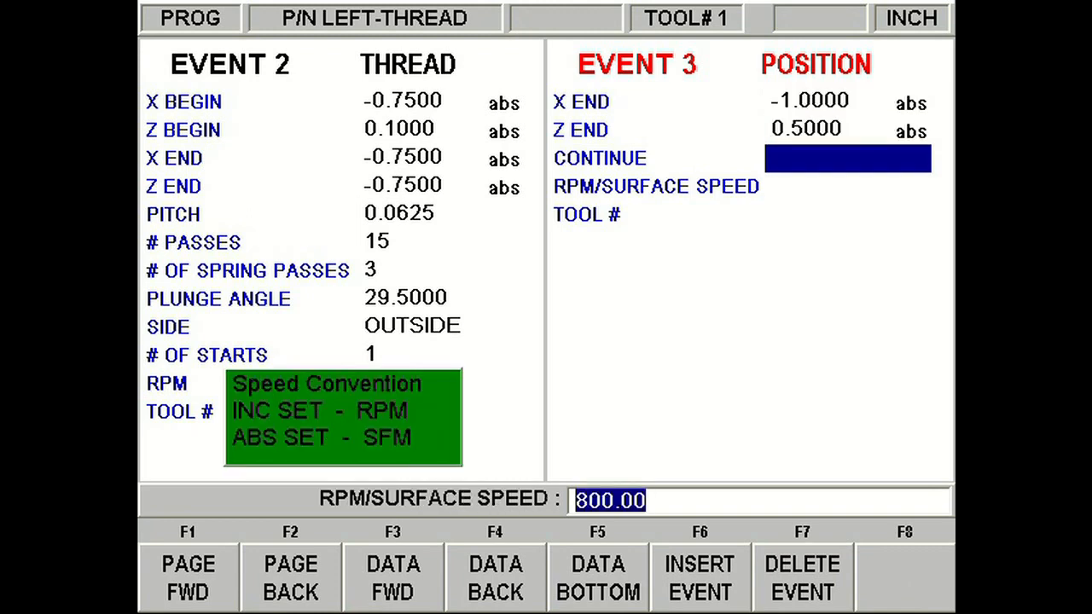
pyautogui.press('Return')
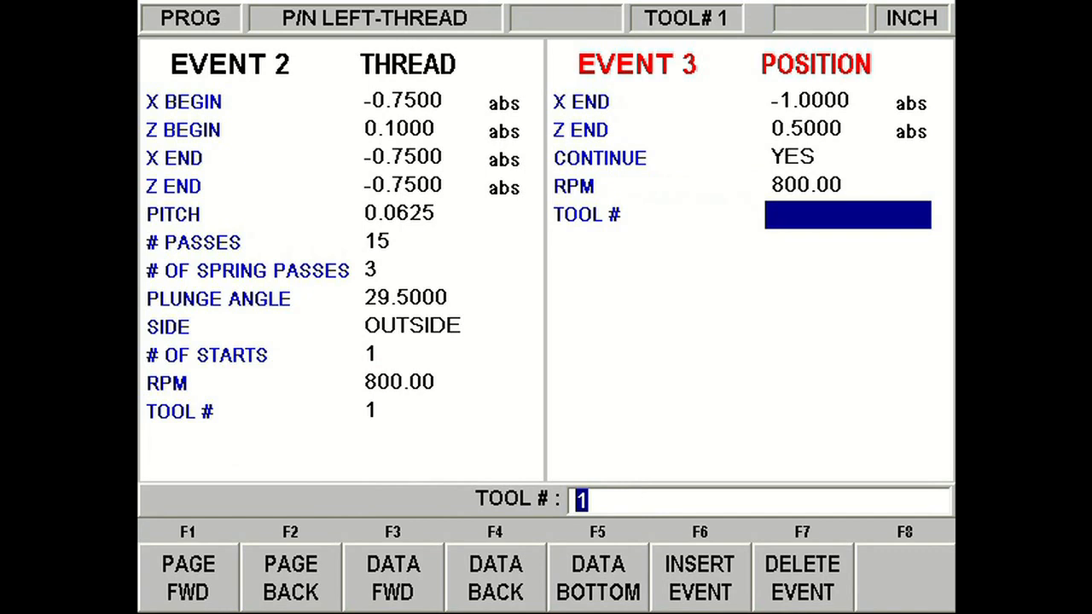
pyautogui.press('Return')
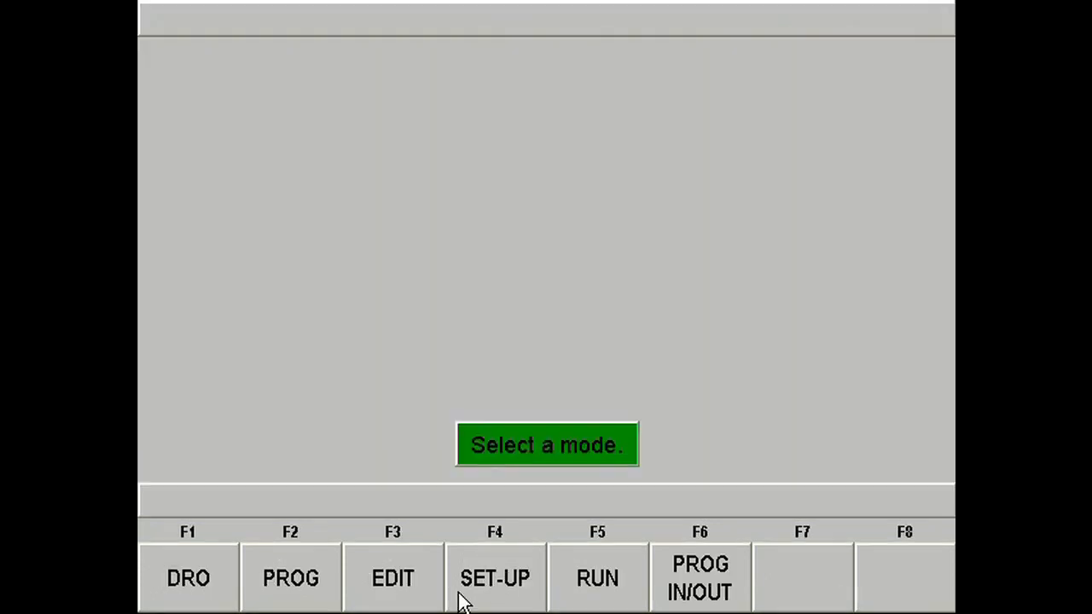
# Step: Check the LEFT-THREAD tool path in setup, then start the program in Run mode
pyautogui.click(459, 603)
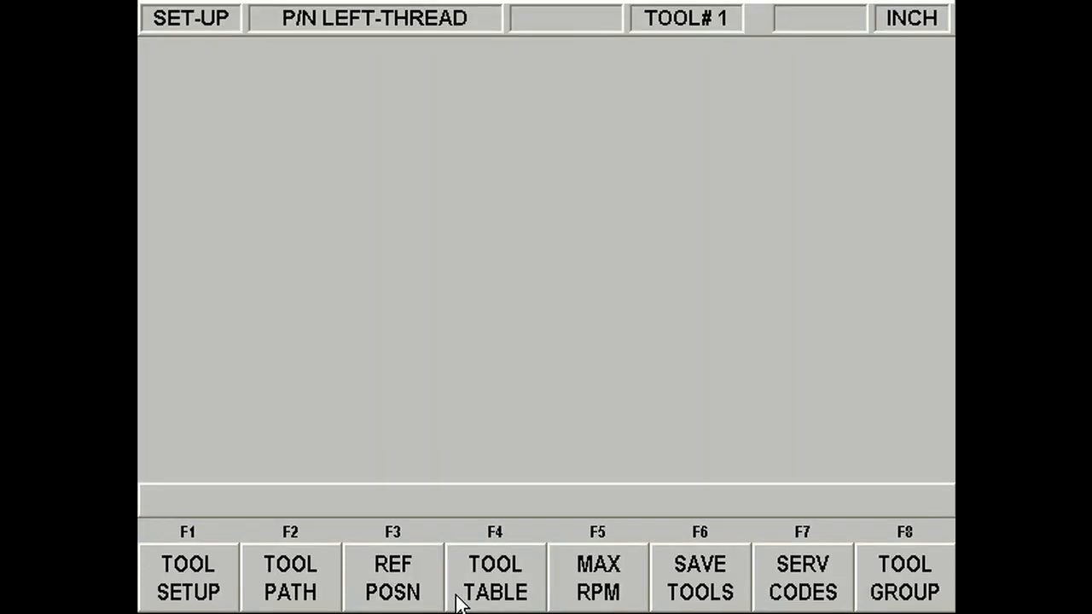
pyautogui.click(329, 594)
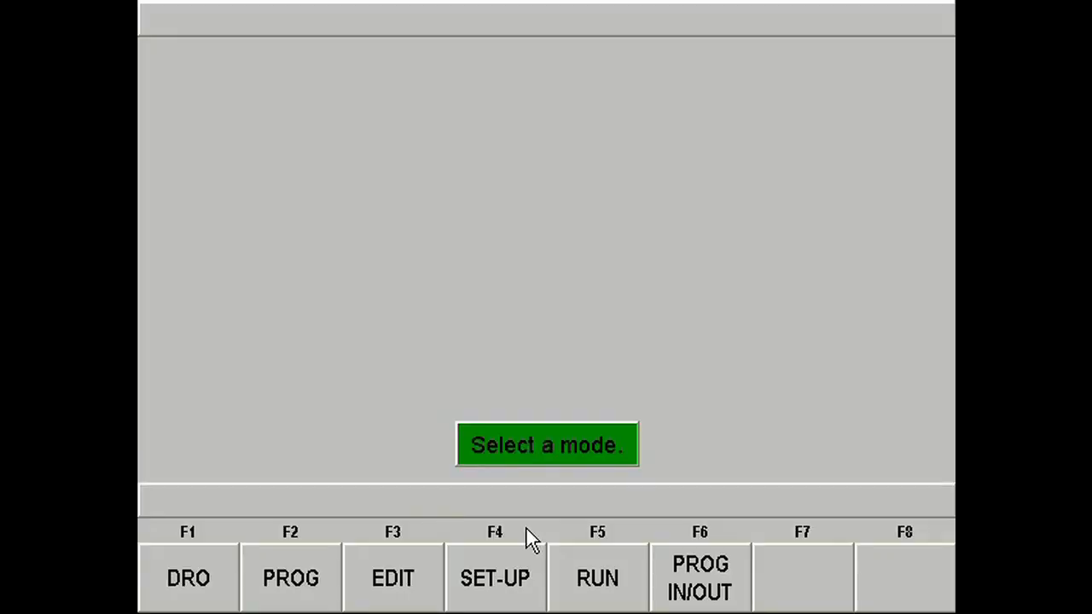
pyautogui.click(628, 588)
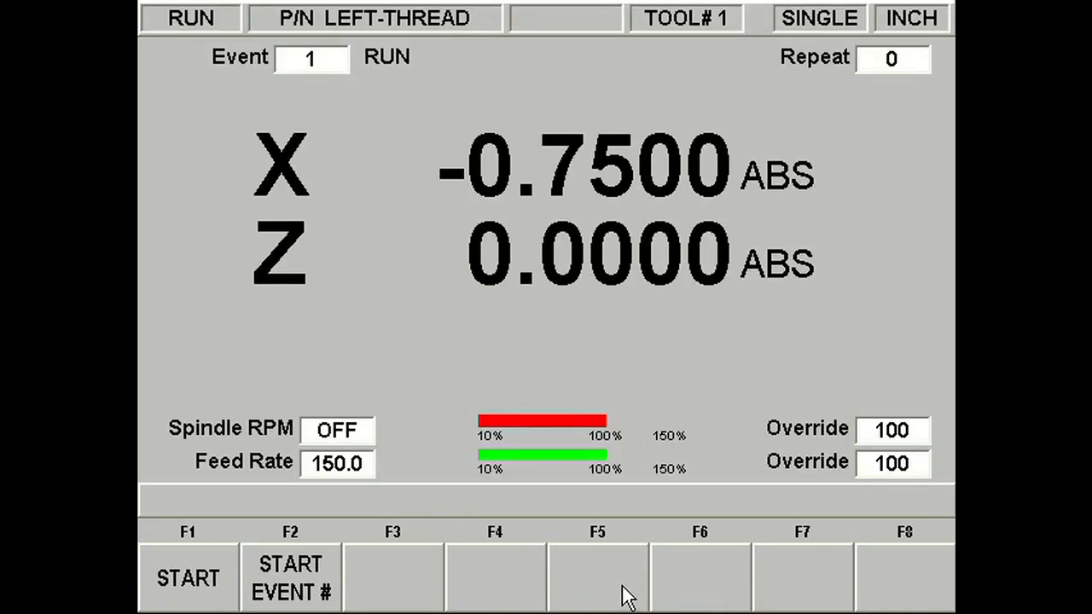
pyautogui.click(223, 588)
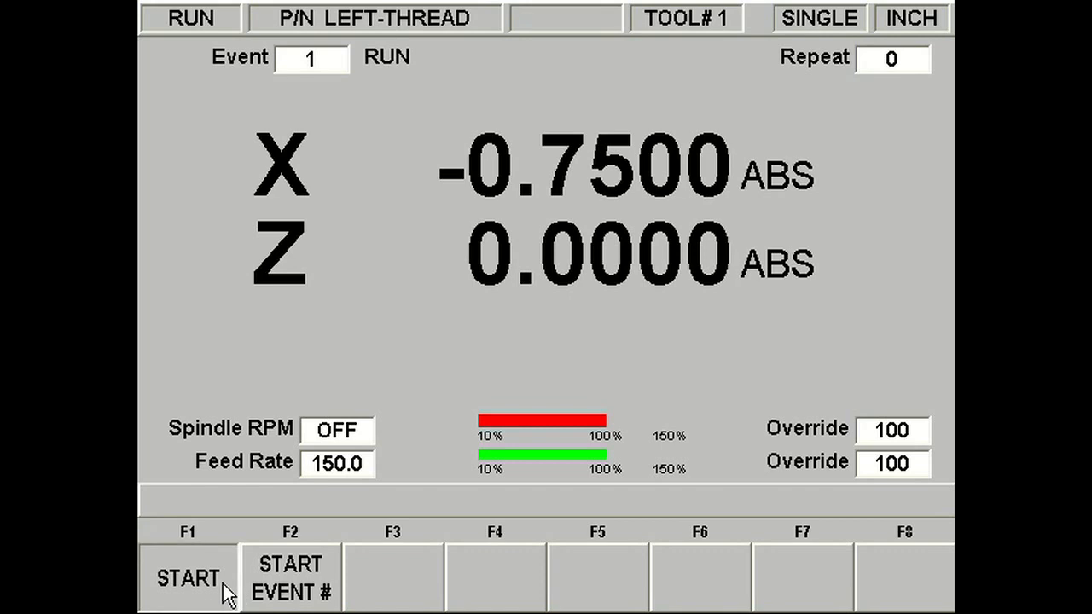